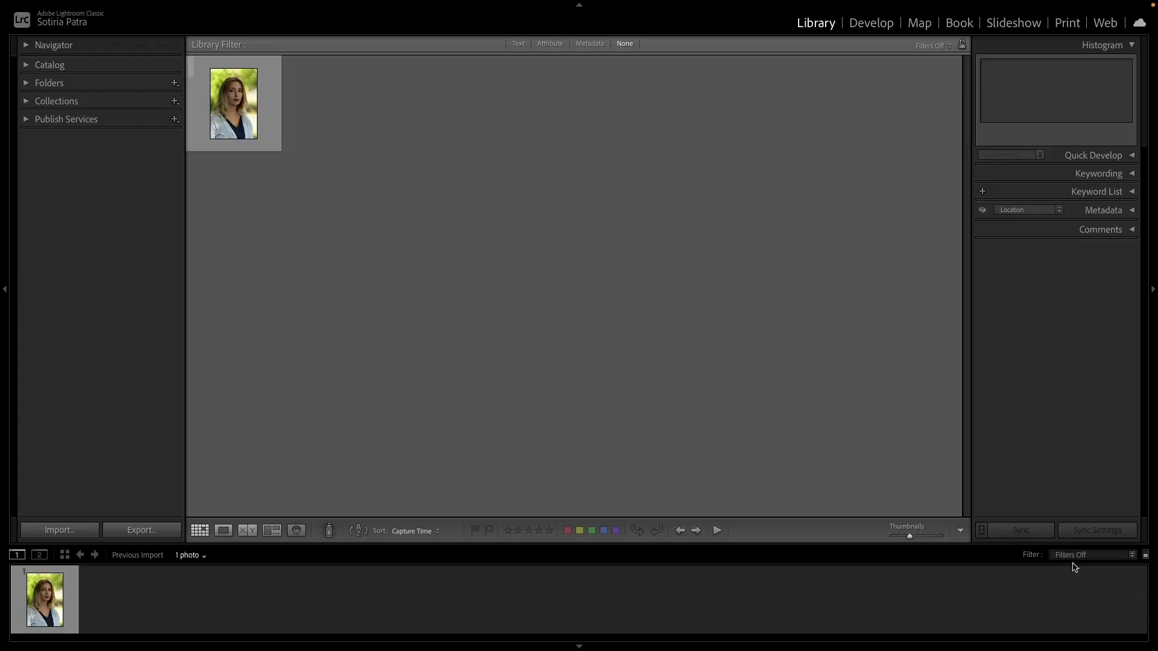
# Open a copy of the portrait from the library in Retouch4me Face Make and enlarge its window to full screen
pyautogui.click(271, 119)
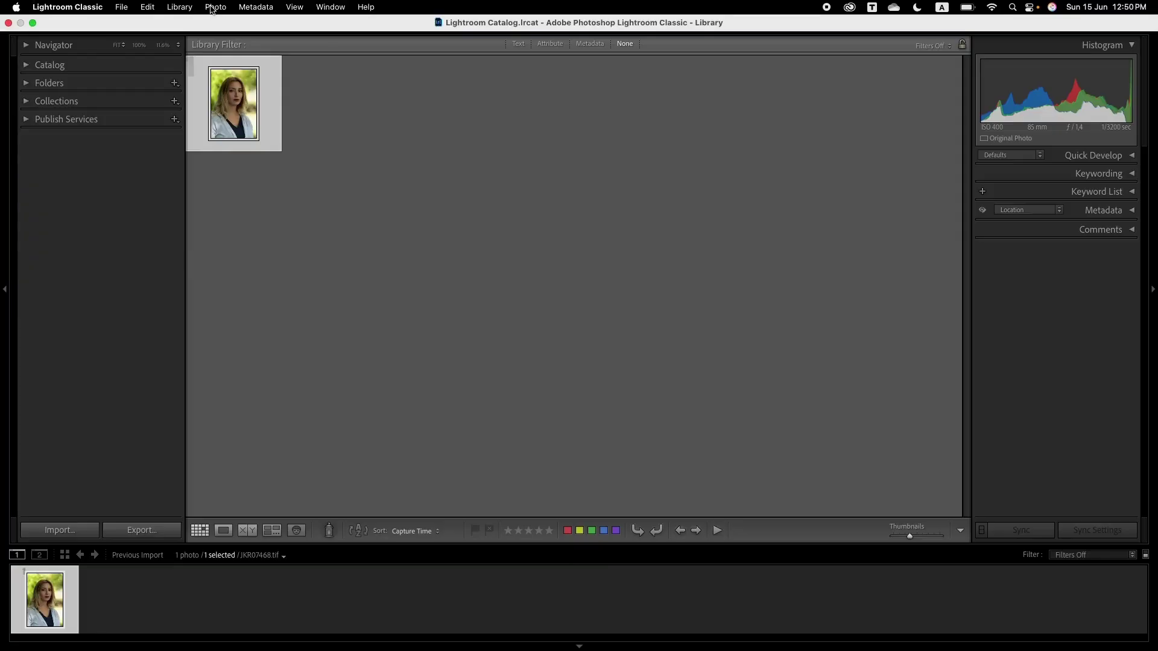
pyautogui.click(215, 6)
pyautogui.moveTo(279, 126)
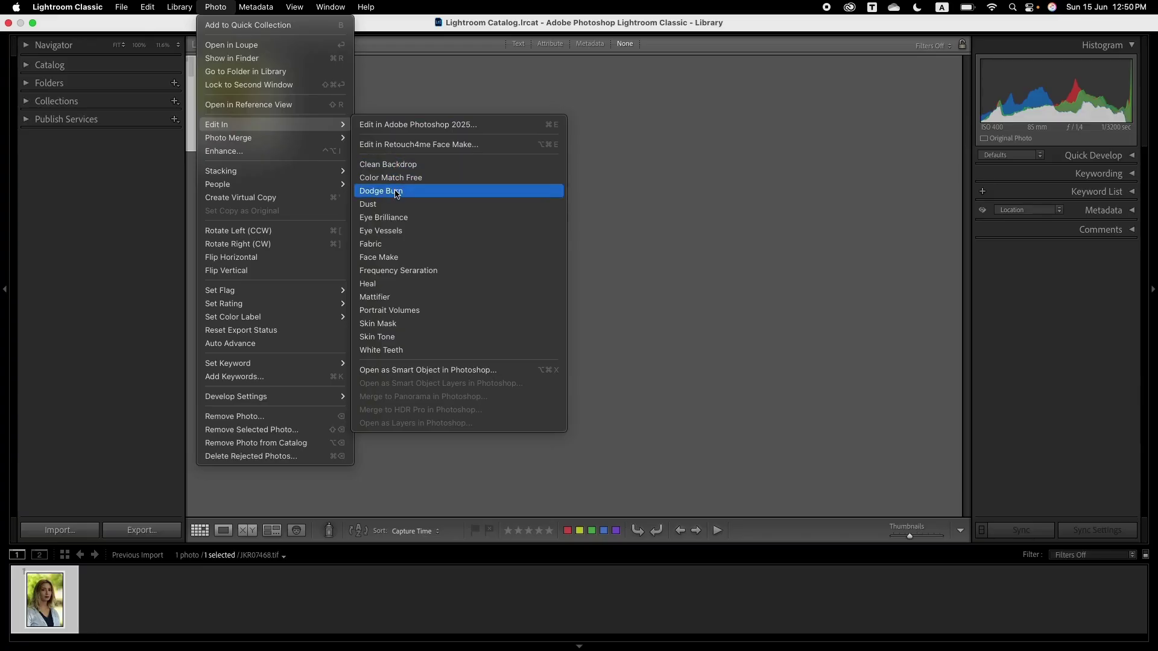
pyautogui.click(391, 258)
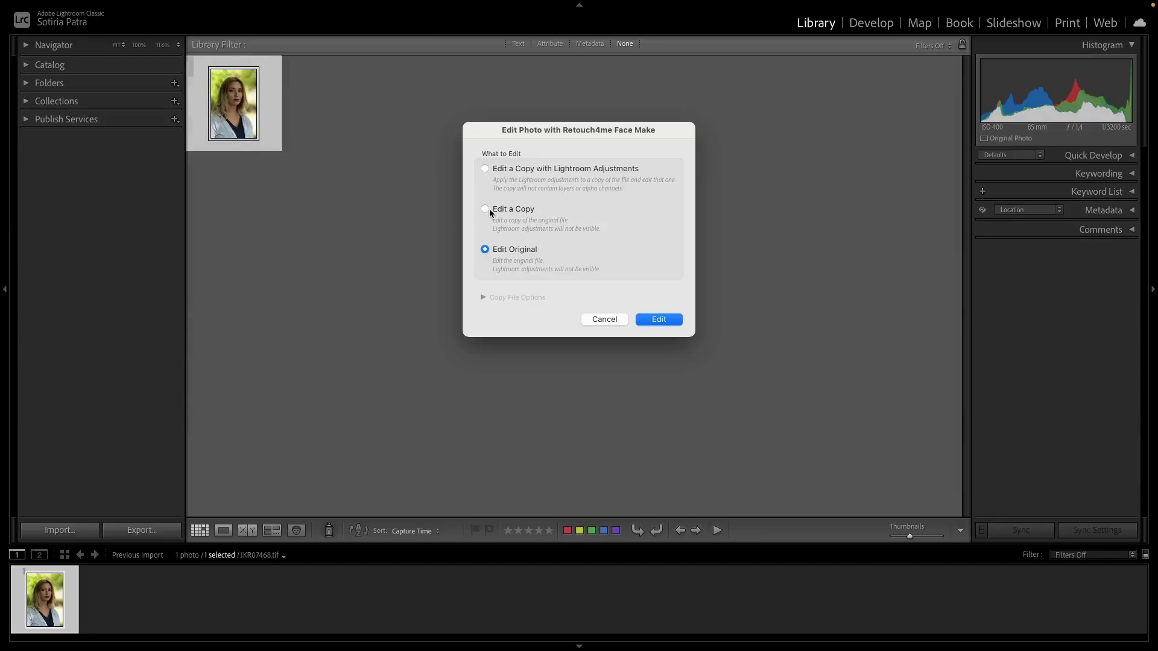
pyautogui.click(484, 209)
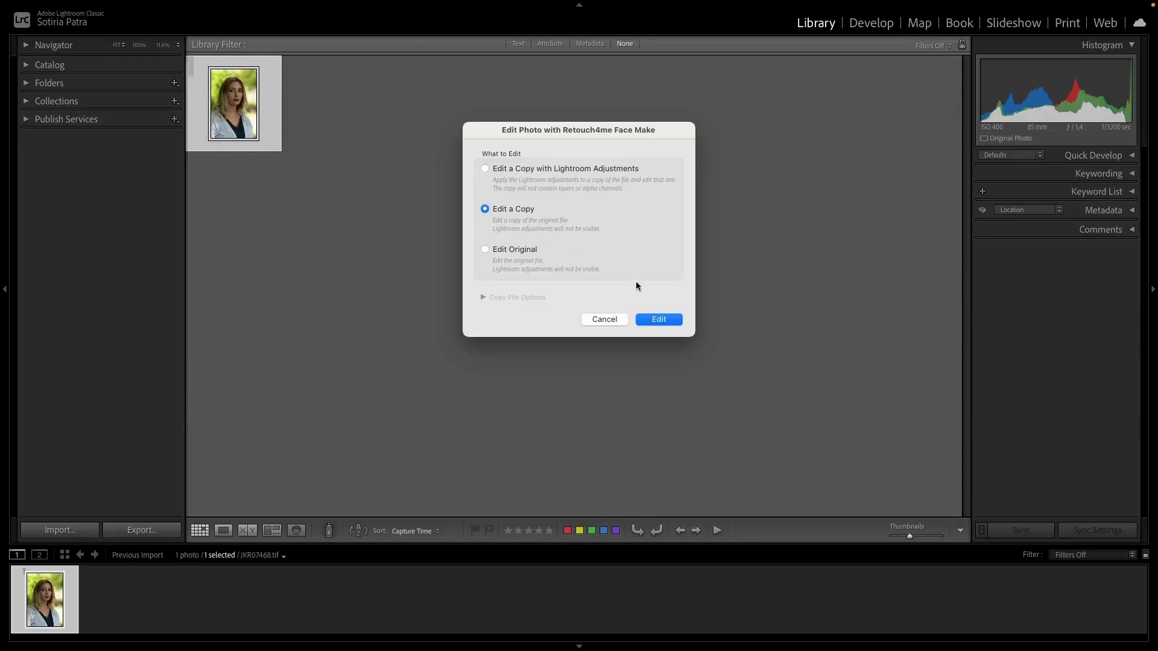
pyautogui.click(651, 320)
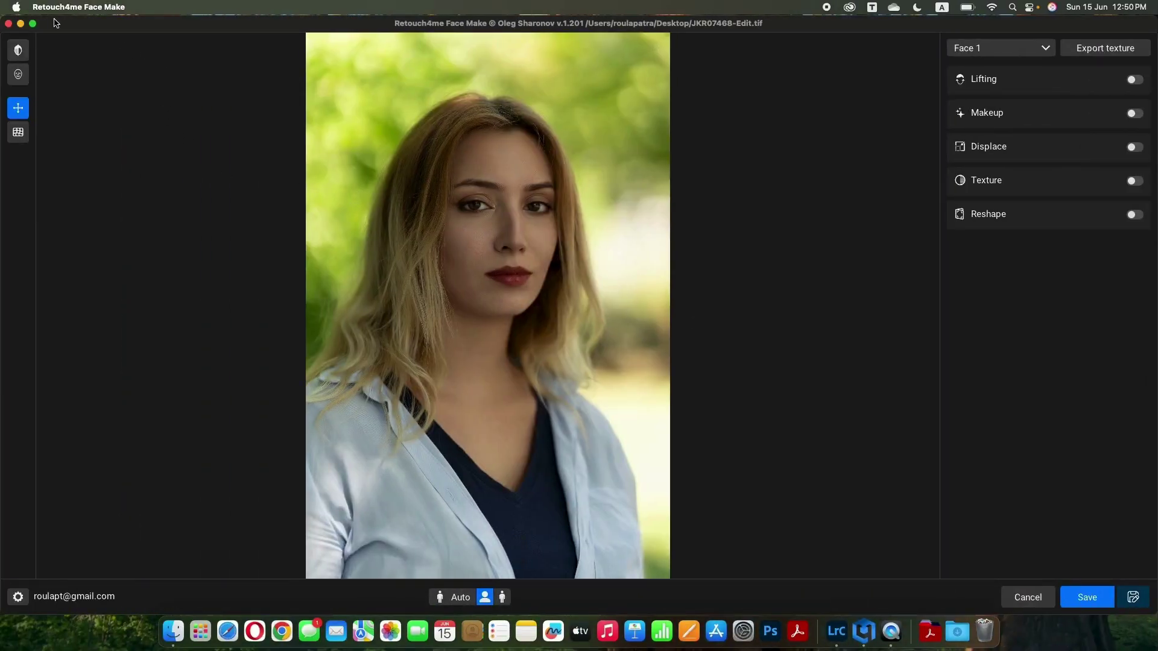
pyautogui.click(33, 24)
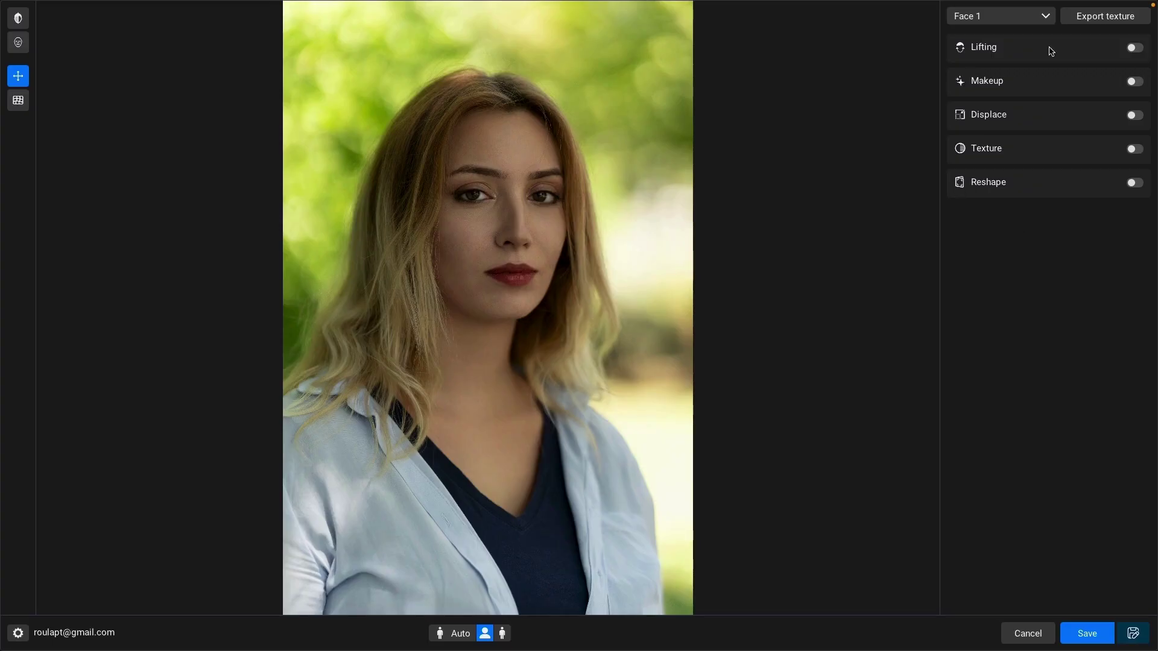
# Enable Lifting with lifting at 40, feminine lifting at 34, smoothing at 18 and lips effect at 80
pyautogui.click(1142, 49)
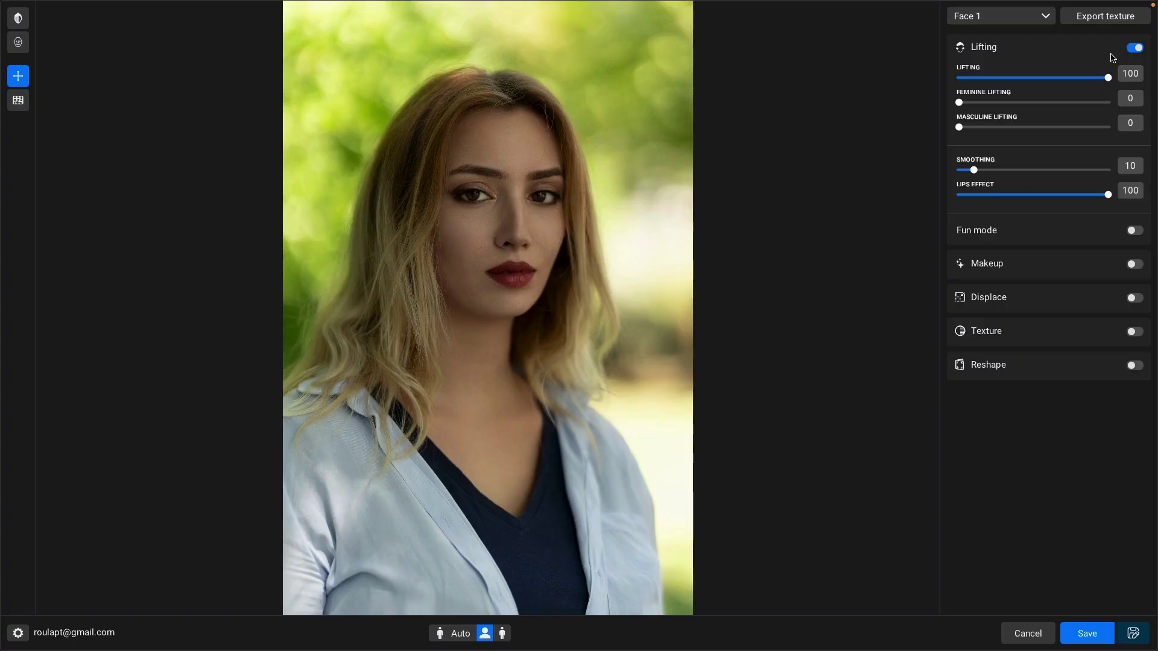
pyautogui.moveTo(1108, 77); pyautogui.dragTo(1022, 86)
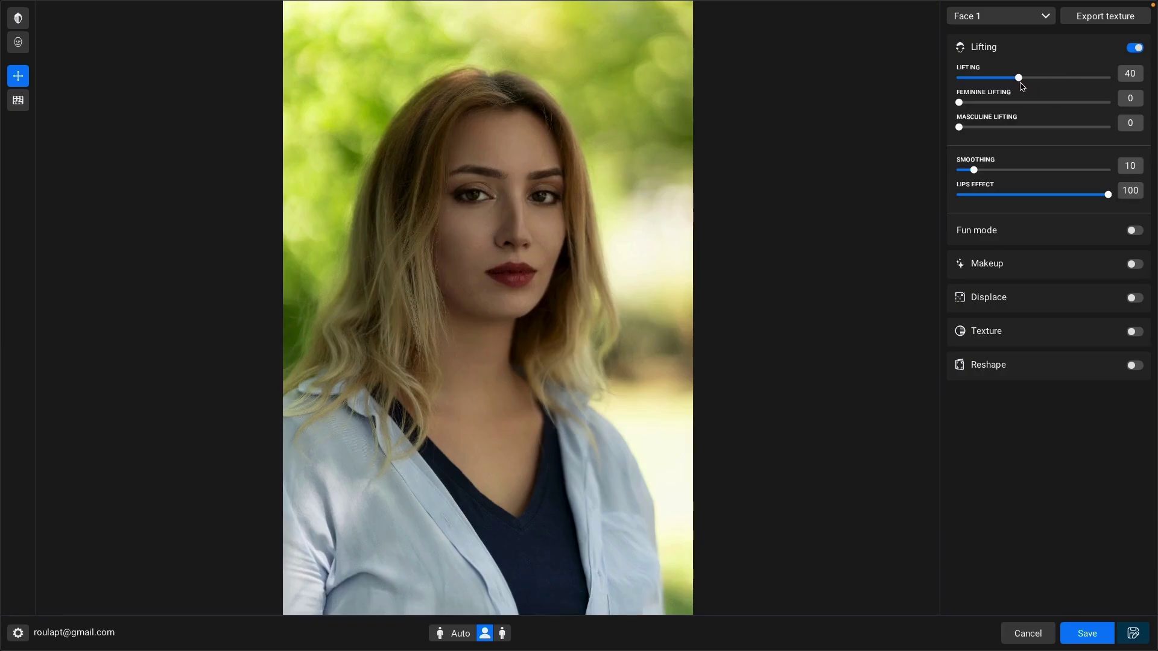
pyautogui.moveTo(959, 103); pyautogui.dragTo(1013, 106)
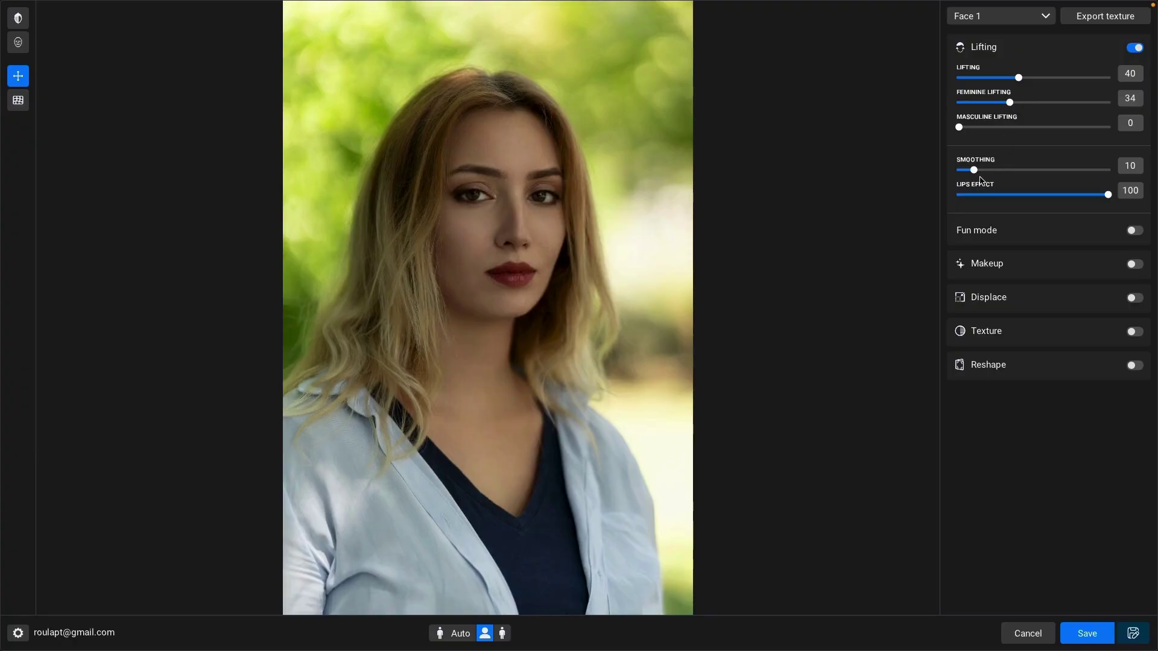
pyautogui.moveTo(980, 178); pyautogui.dragTo(994, 175)
pyautogui.moveTo(1107, 196); pyautogui.dragTo(1078, 200)
# Enable Makeup and apply the Shadow Wings eye makeup at a depth of 69
pyautogui.click(1135, 264)
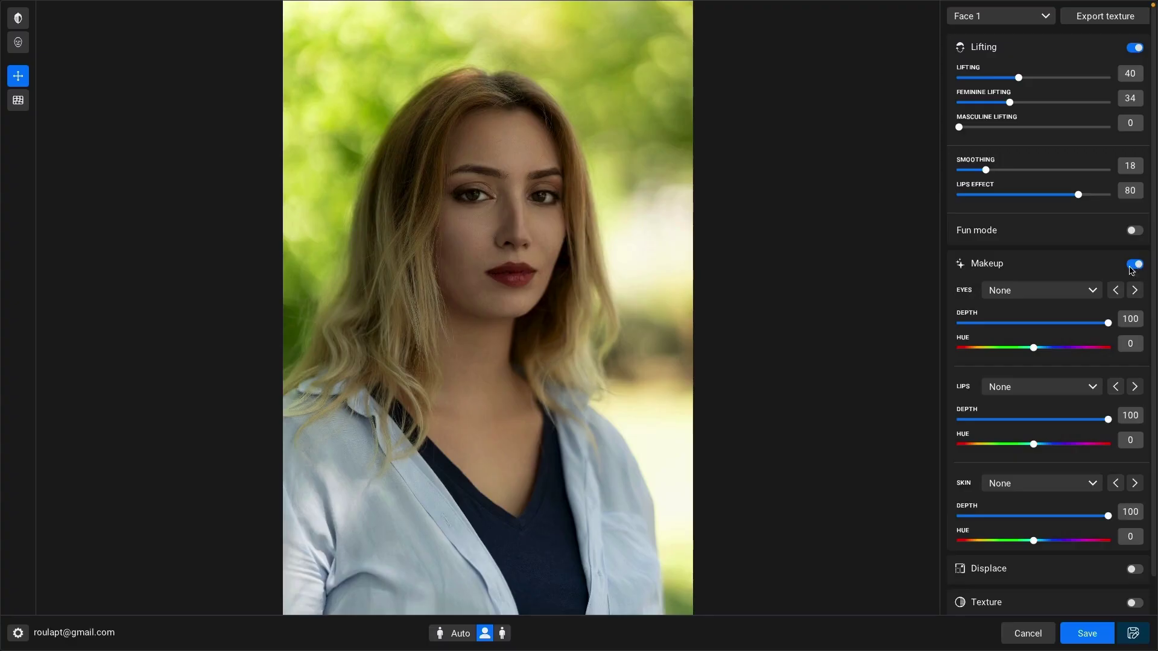
pyautogui.click(1096, 293)
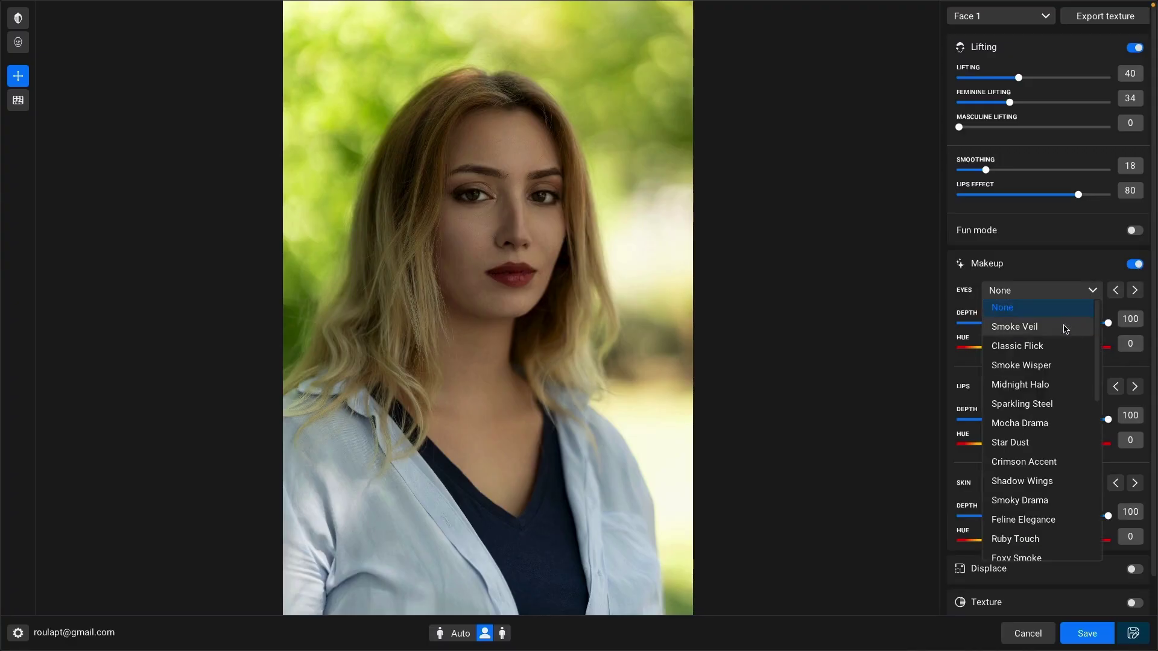
pyautogui.scroll(-1, 1057, 404)
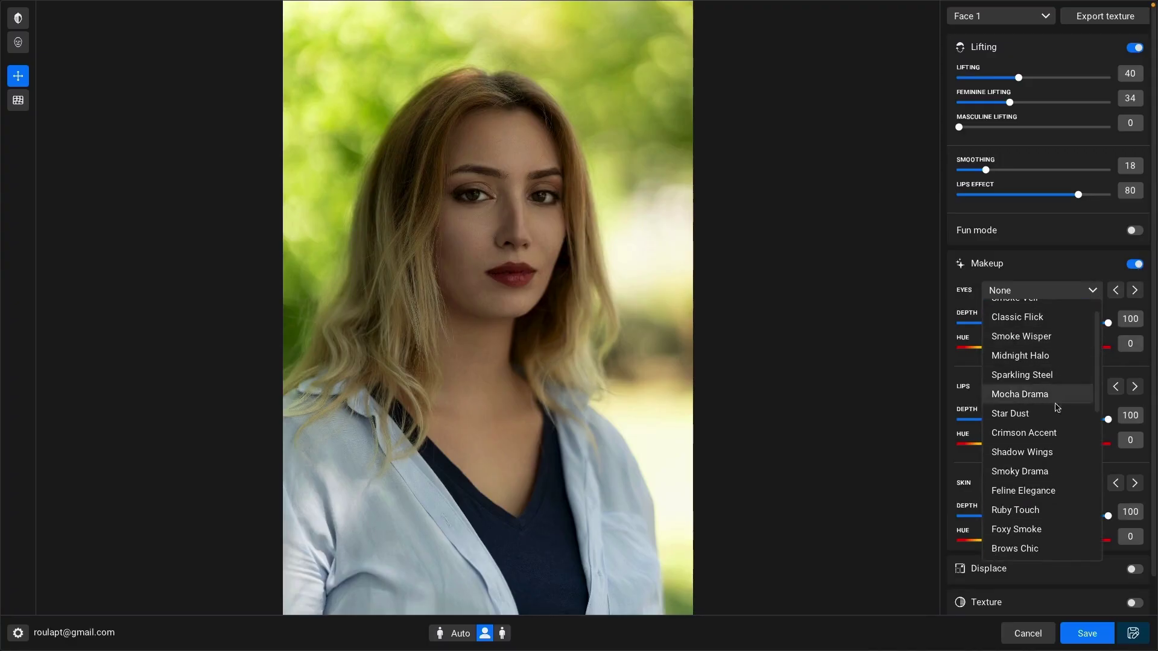
pyautogui.click(1047, 452)
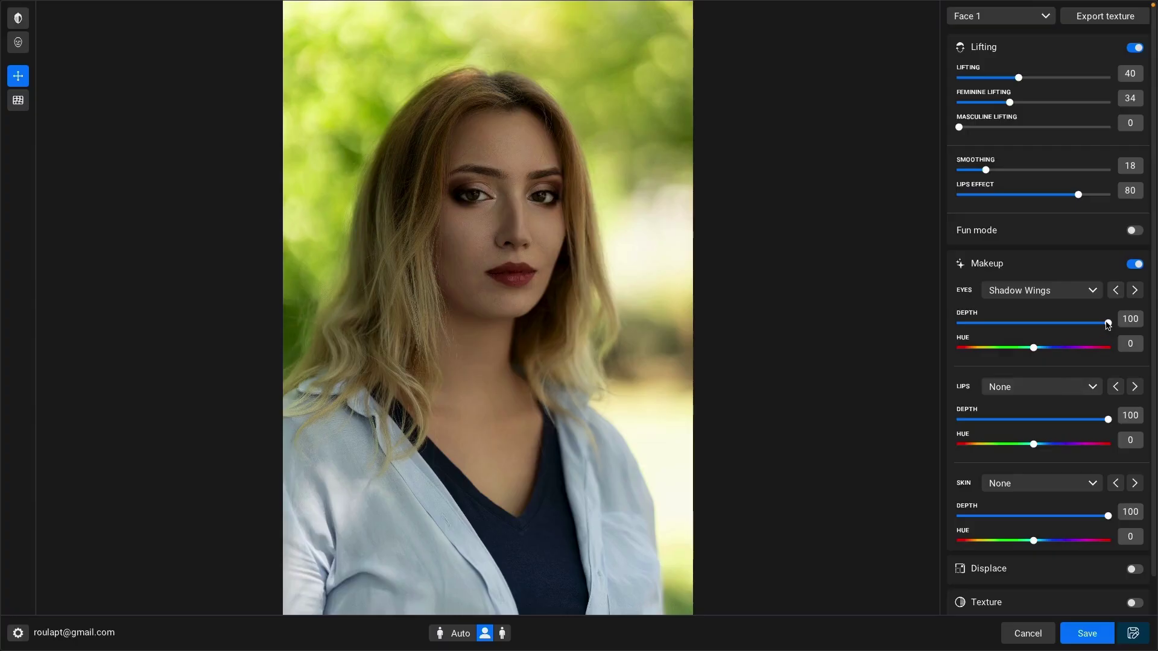
pyautogui.scroll(-1, 1109, 325)
pyautogui.moveTo(1108, 324); pyautogui.dragTo(1061, 328)
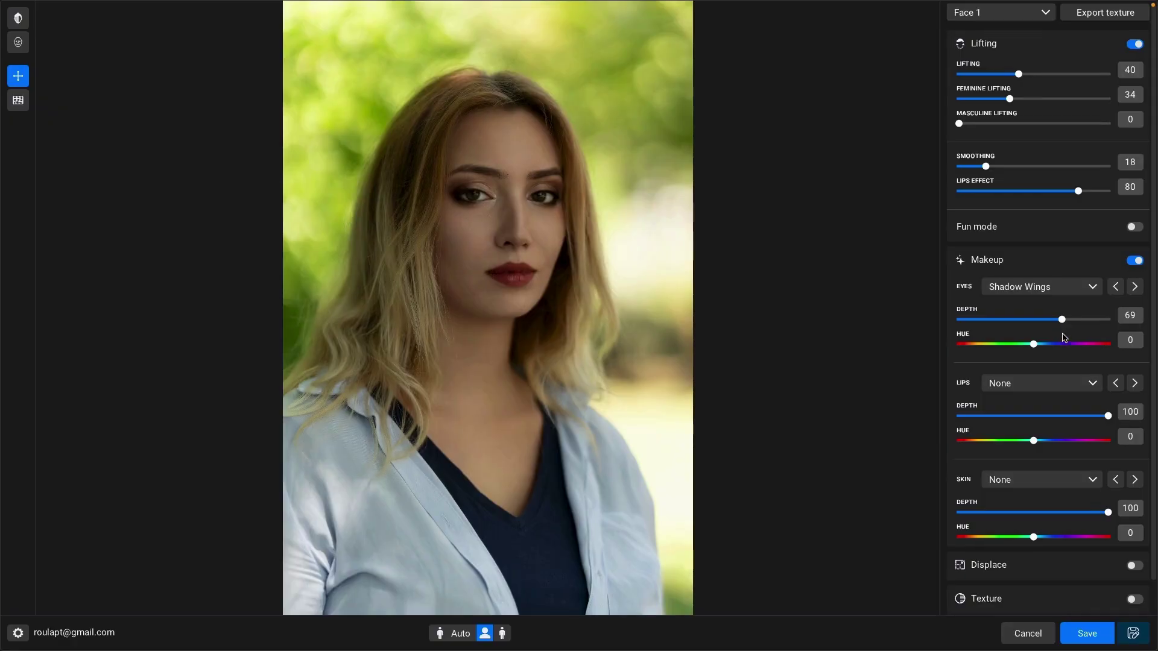
# Apply the Aquatic lip makeup and set its hue to 7
pyautogui.click(1094, 386)
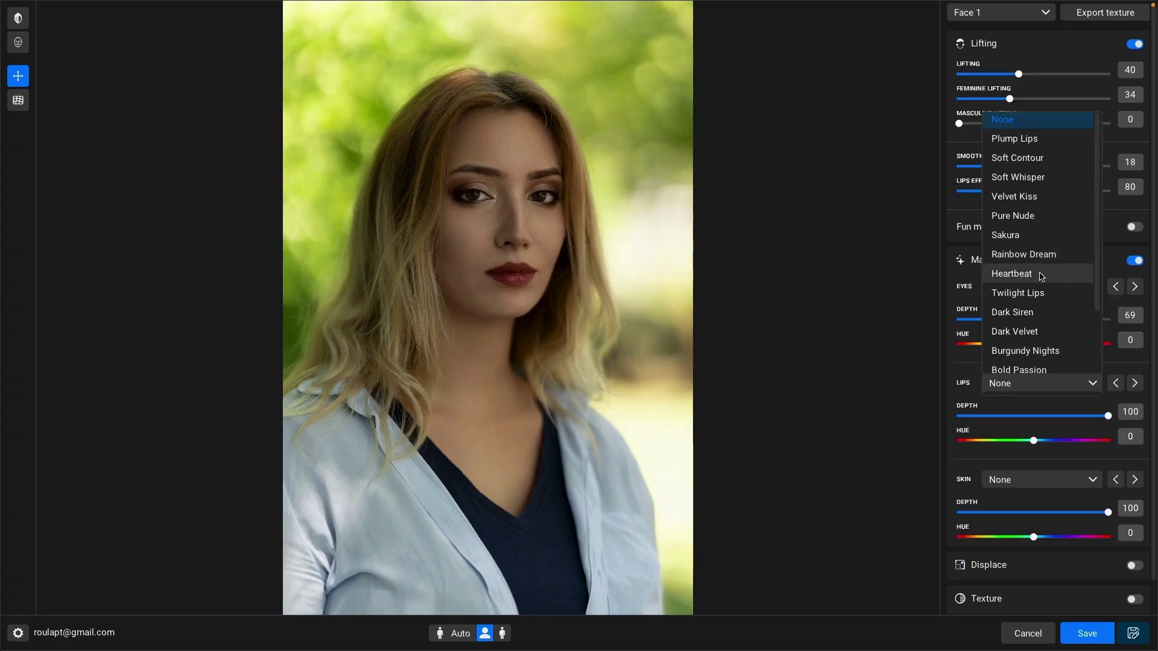
pyautogui.scroll(-2, 1041, 276)
pyautogui.click(1038, 308)
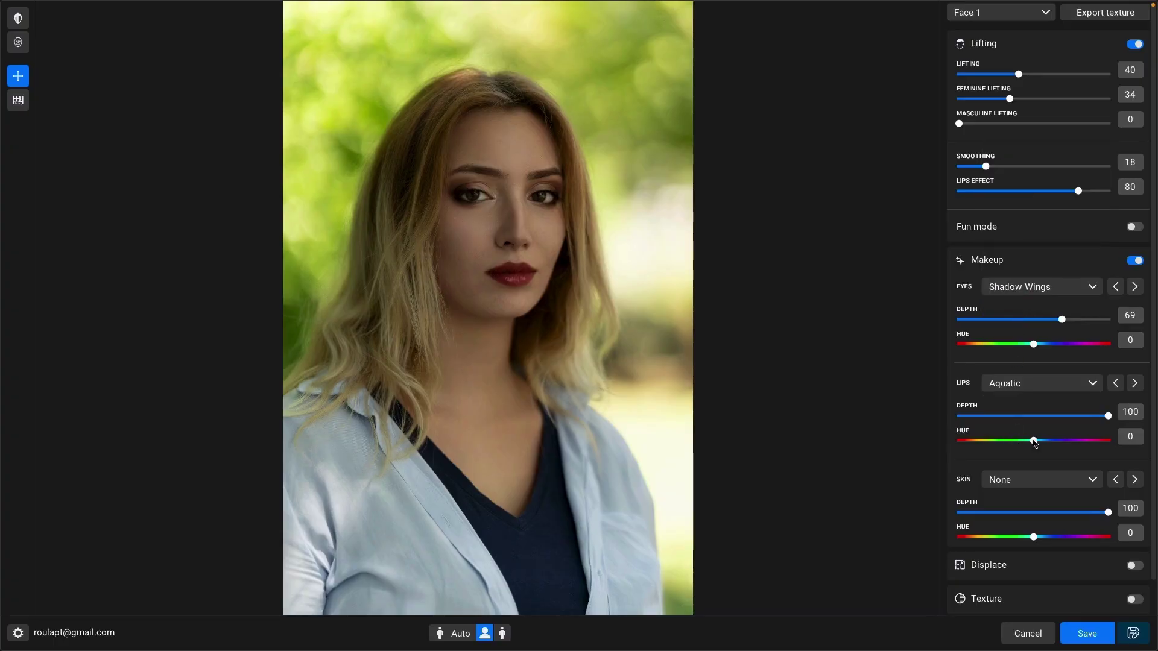
pyautogui.moveTo(1034, 441); pyautogui.dragTo(1038, 441)
# Apply the Dreamy Highlight skin makeup at a depth of 50
pyautogui.click(1092, 481)
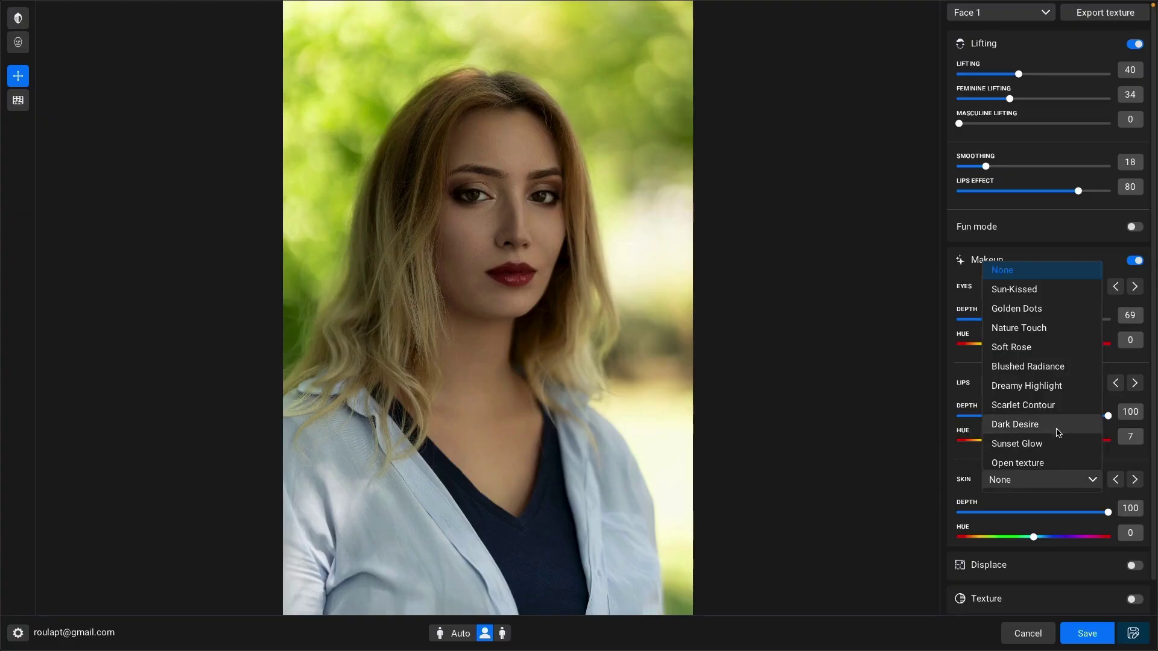
pyautogui.click(1057, 386)
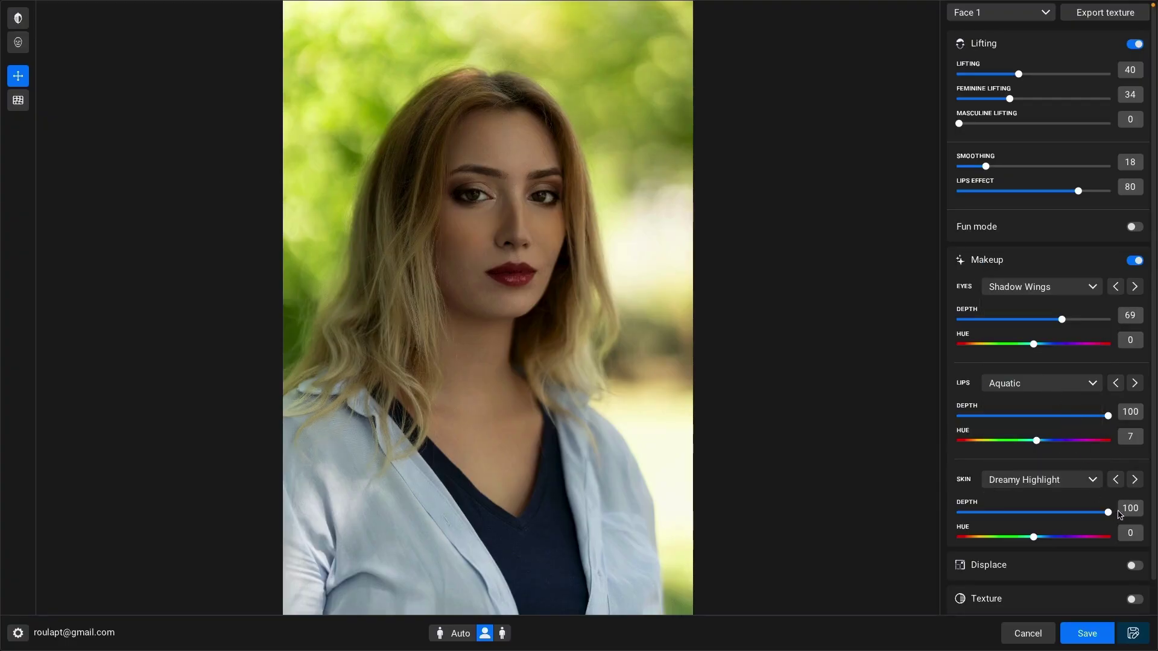
pyautogui.moveTo(1108, 513); pyautogui.dragTo(1033, 519)
# Enable Displace with the Big Lips preset and set its depth to 24
pyautogui.scroll(-1, 1085, 519)
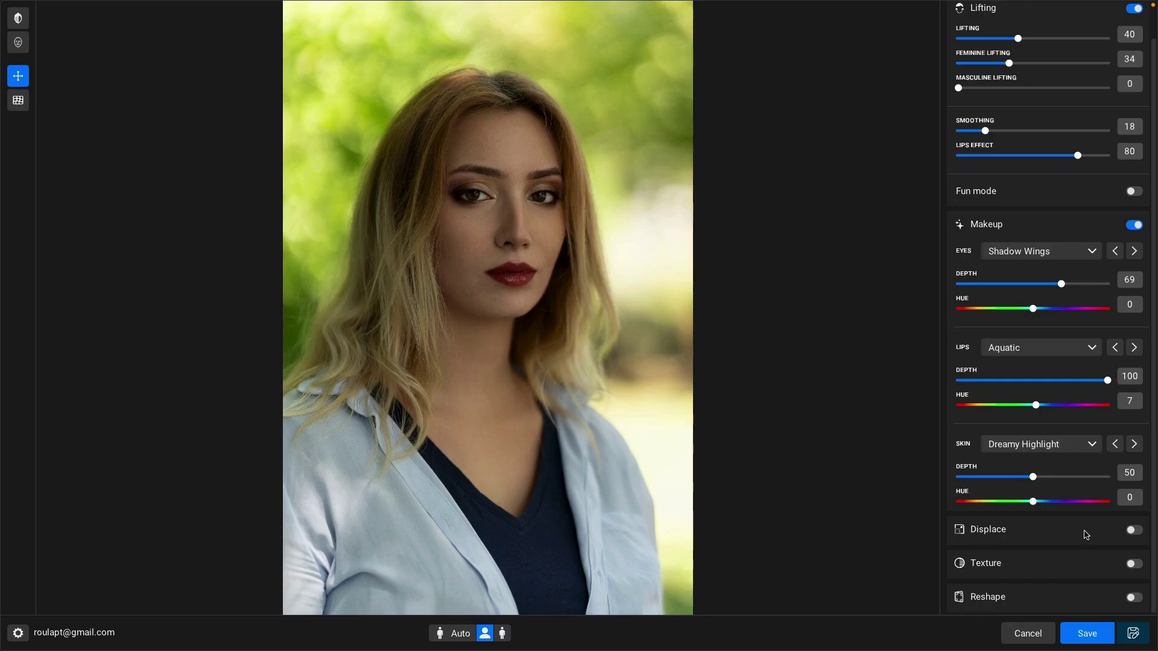
pyautogui.click(1135, 532)
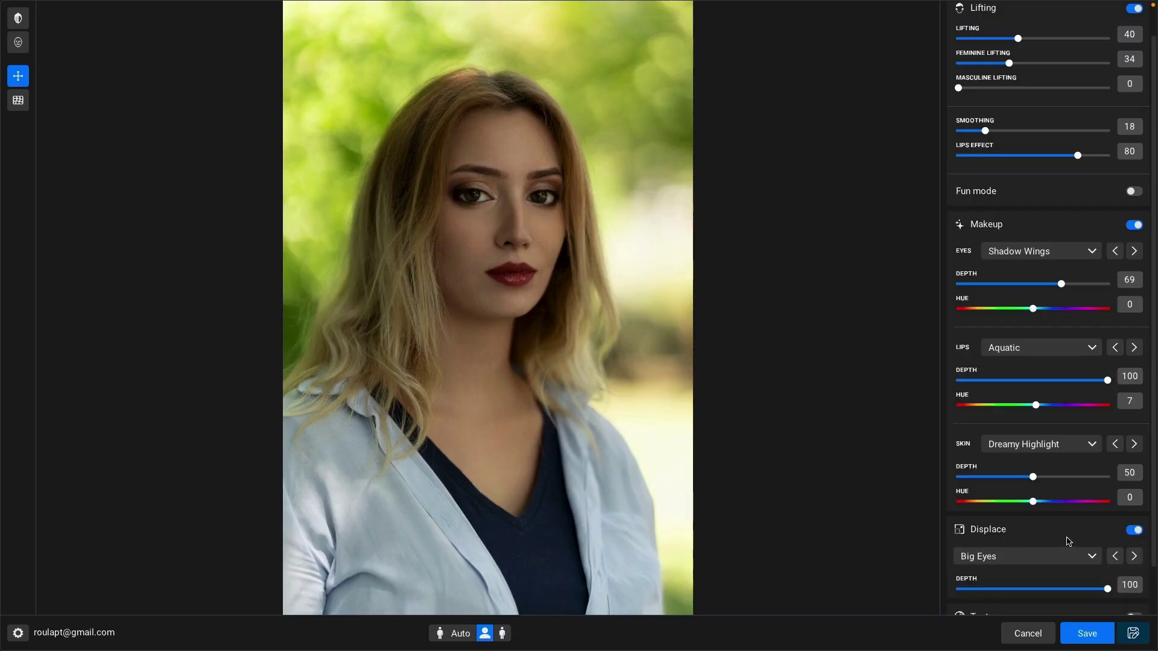
pyautogui.scroll(-1, 1068, 541)
pyautogui.click(1093, 508)
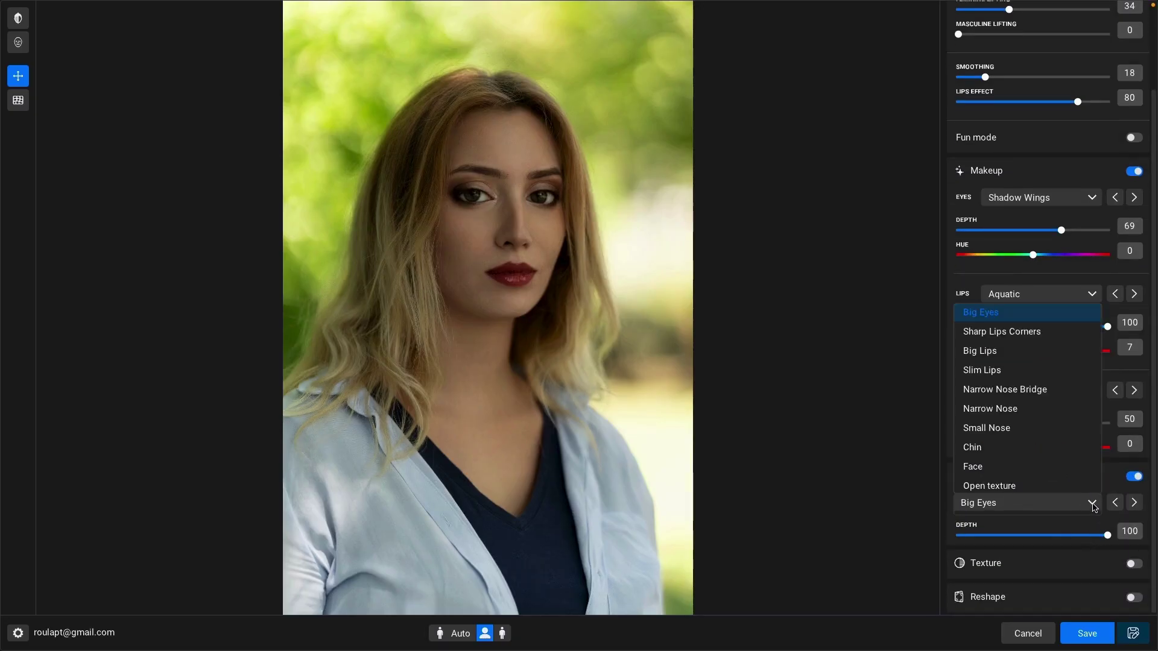
pyautogui.click(1020, 351)
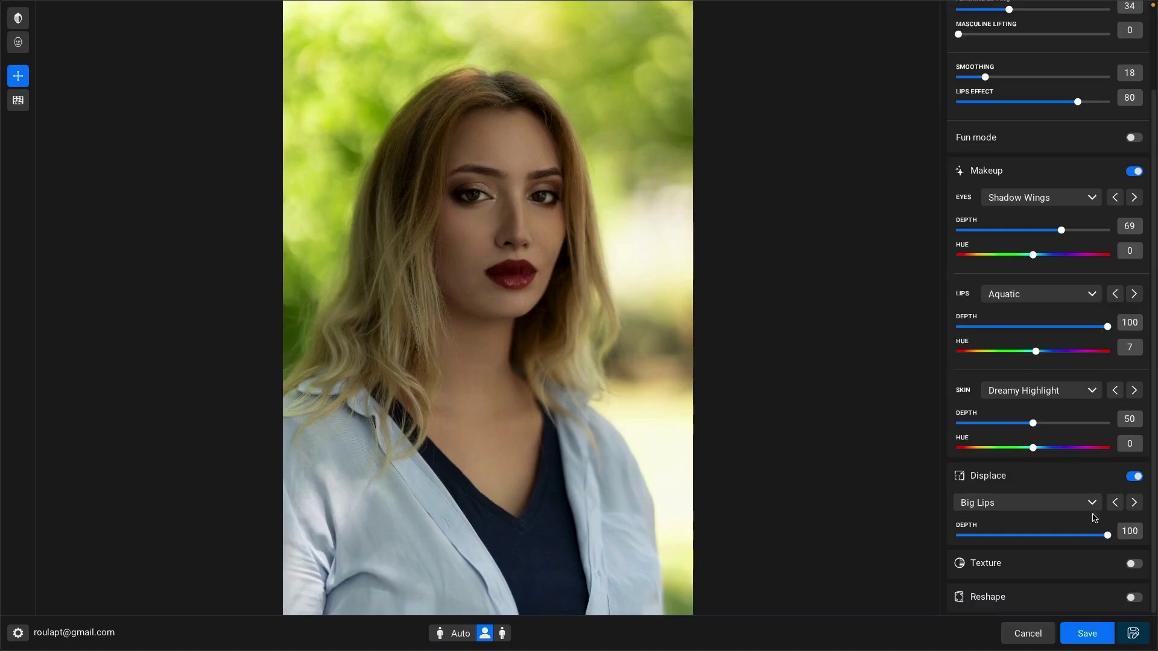
pyautogui.moveTo(1107, 535); pyautogui.dragTo(999, 537)
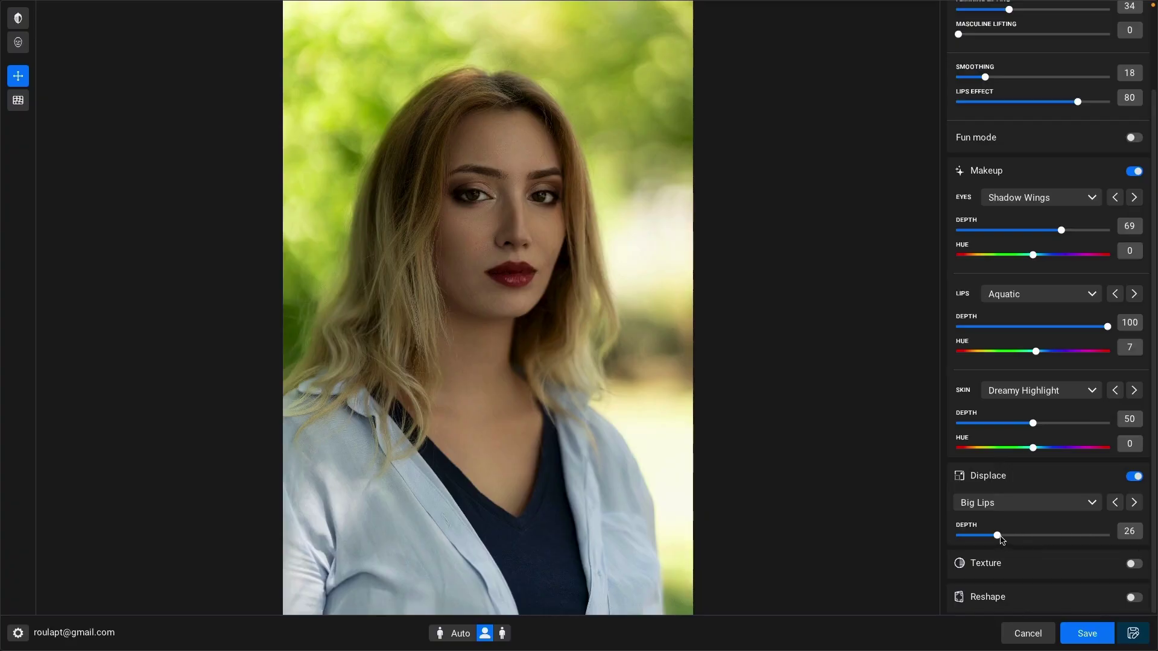
pyautogui.moveTo(998, 536); pyautogui.dragTo(994, 536)
# Enable Reshape with symmetry at 27, and save the retouch over the existing JKR07468-Edit.tif
pyautogui.click(1136, 599)
pyautogui.scroll(-3, 1099, 576)
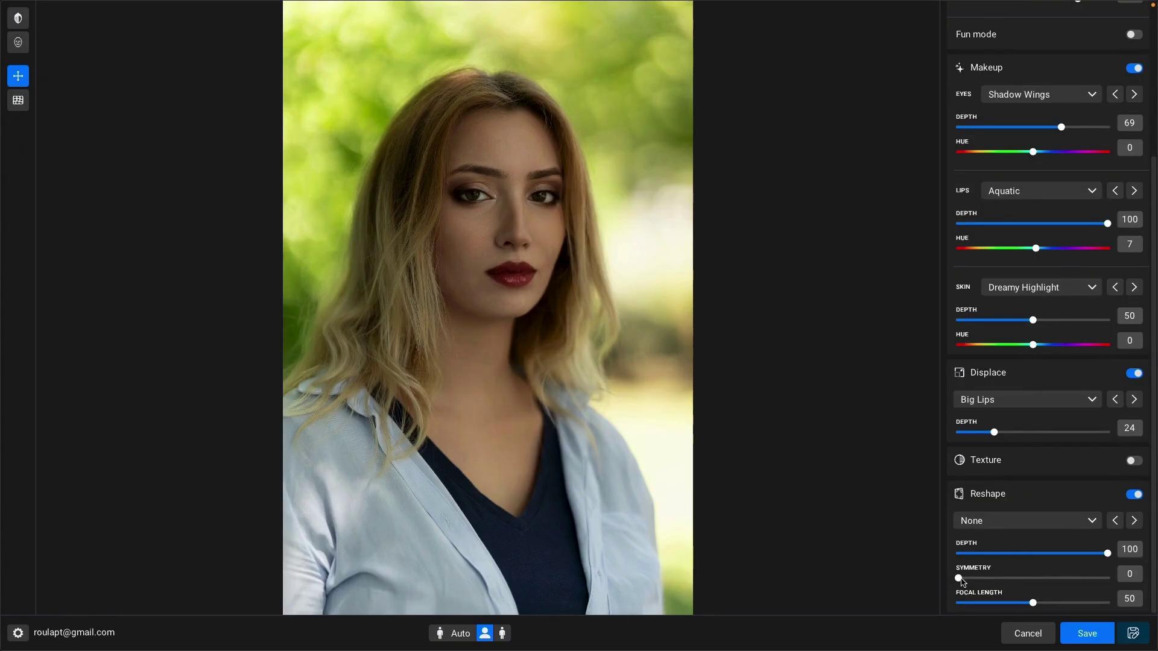
pyautogui.moveTo(959, 579); pyautogui.dragTo(1016, 584)
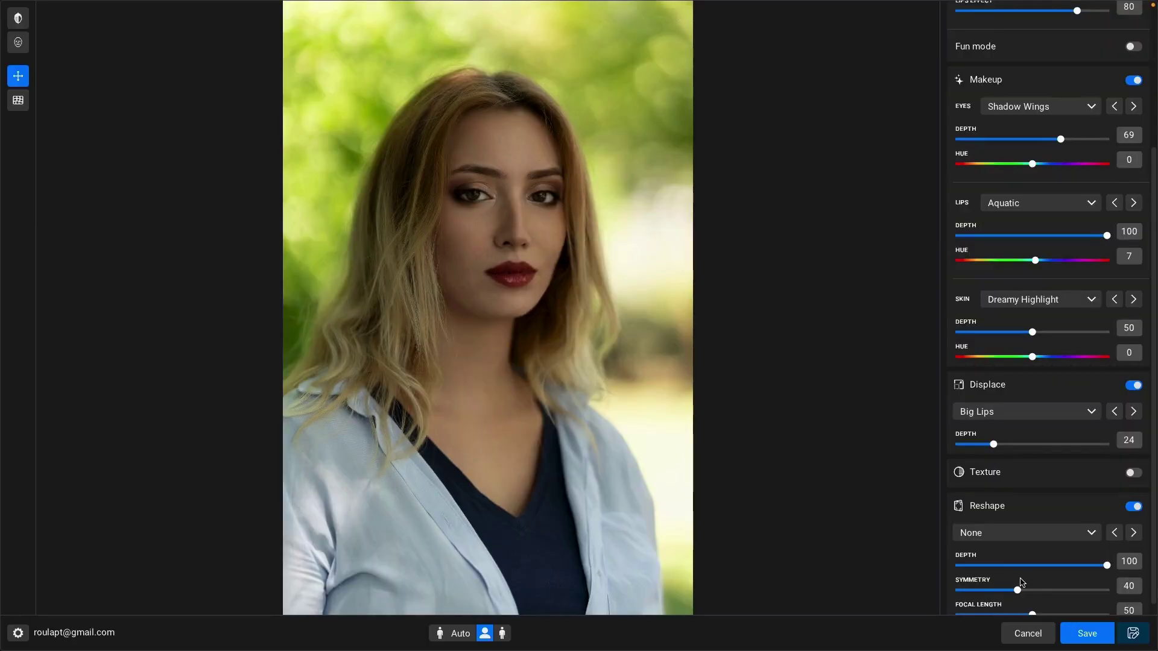
pyautogui.scroll(-1, 1122, 547)
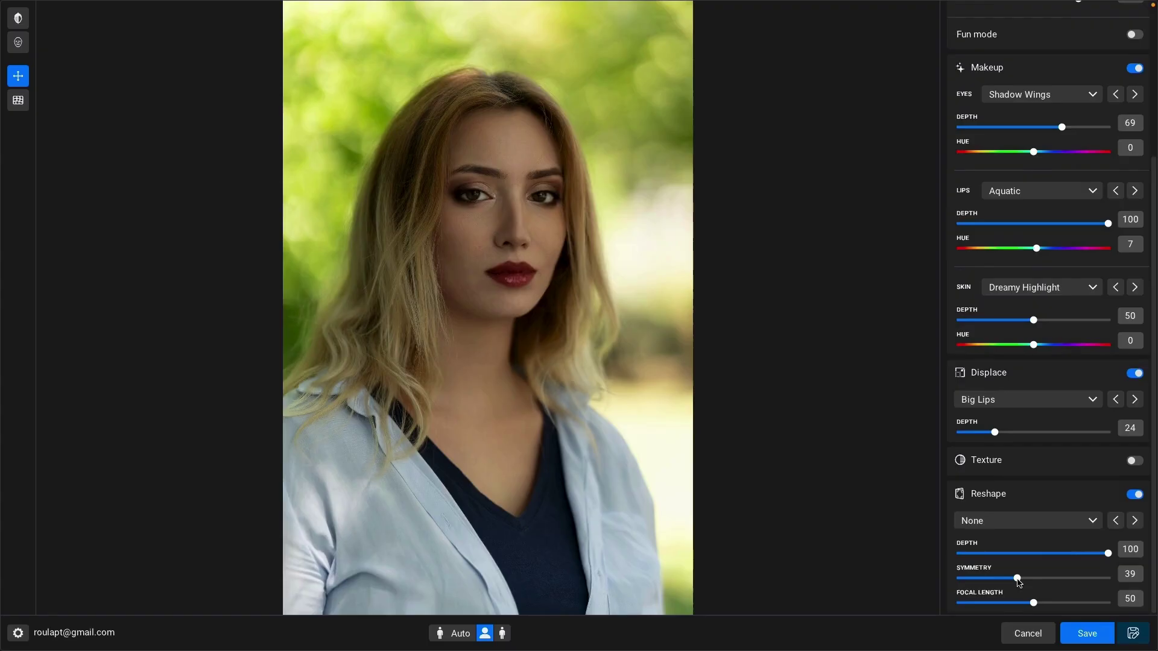
pyautogui.moveTo(1013, 578)
pyautogui.mouseDown()
pyautogui.moveTo(995, 580)
pyautogui.moveTo(1053, 583)
pyautogui.moveTo(1000, 589)
pyautogui.mouseUp()
pyautogui.click(1088, 634)
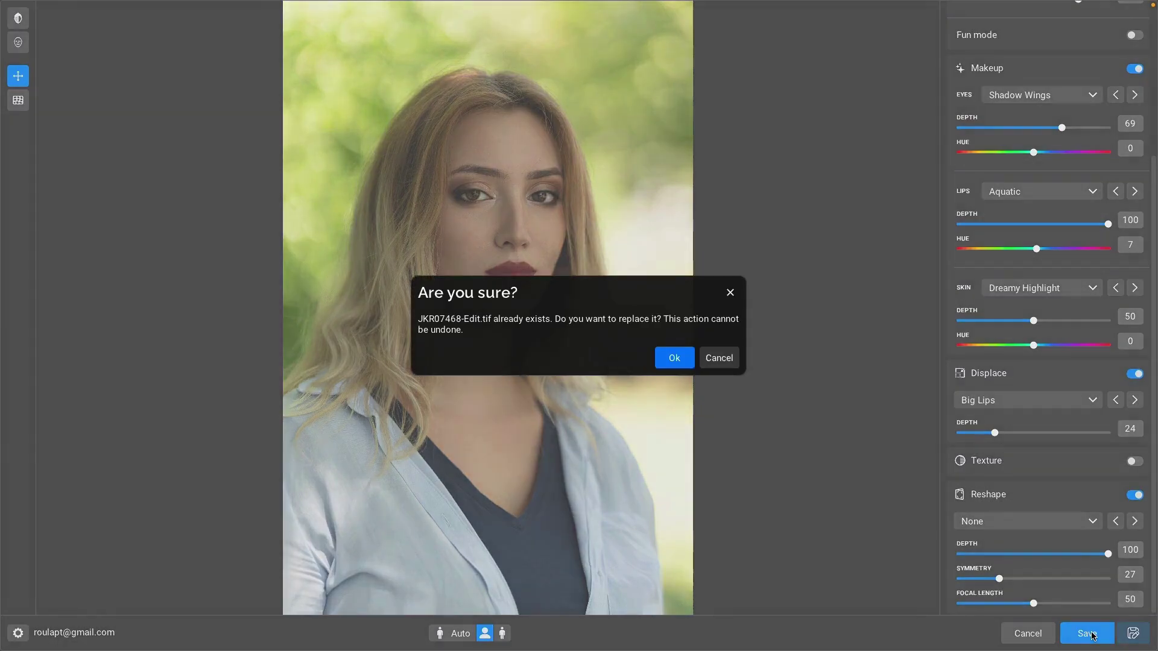
pyautogui.click(670, 357)
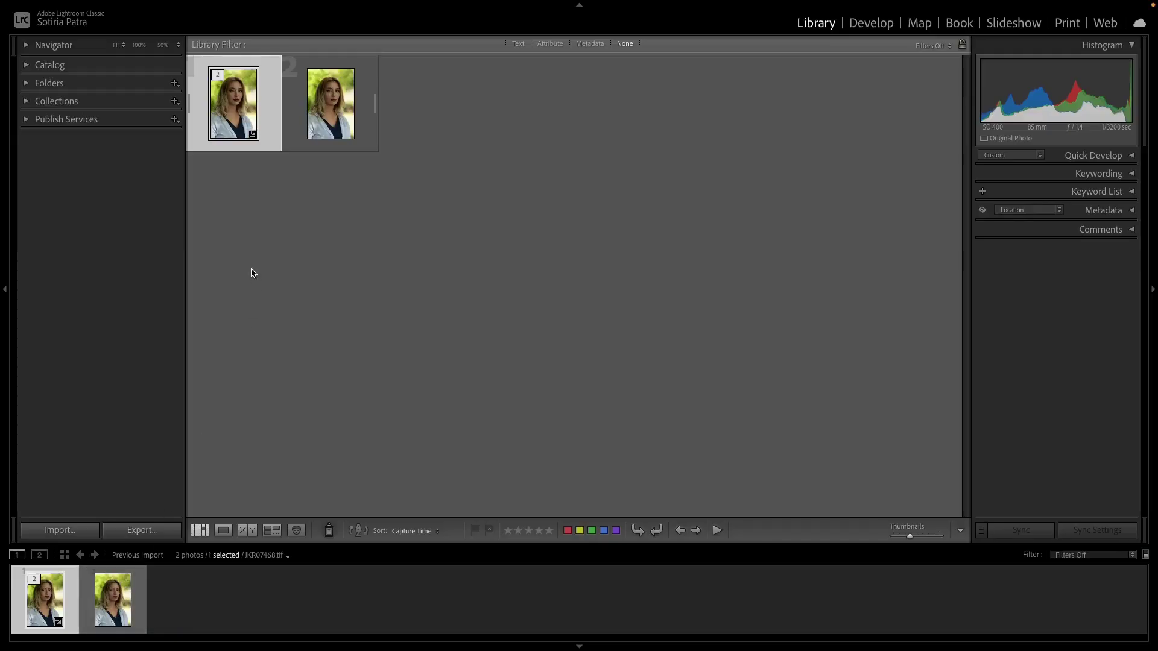
# Compare the original and retouched portraits side by side in Lightroom Classic, examining the eyes, skin and lips up close
pyautogui.click(327, 121)
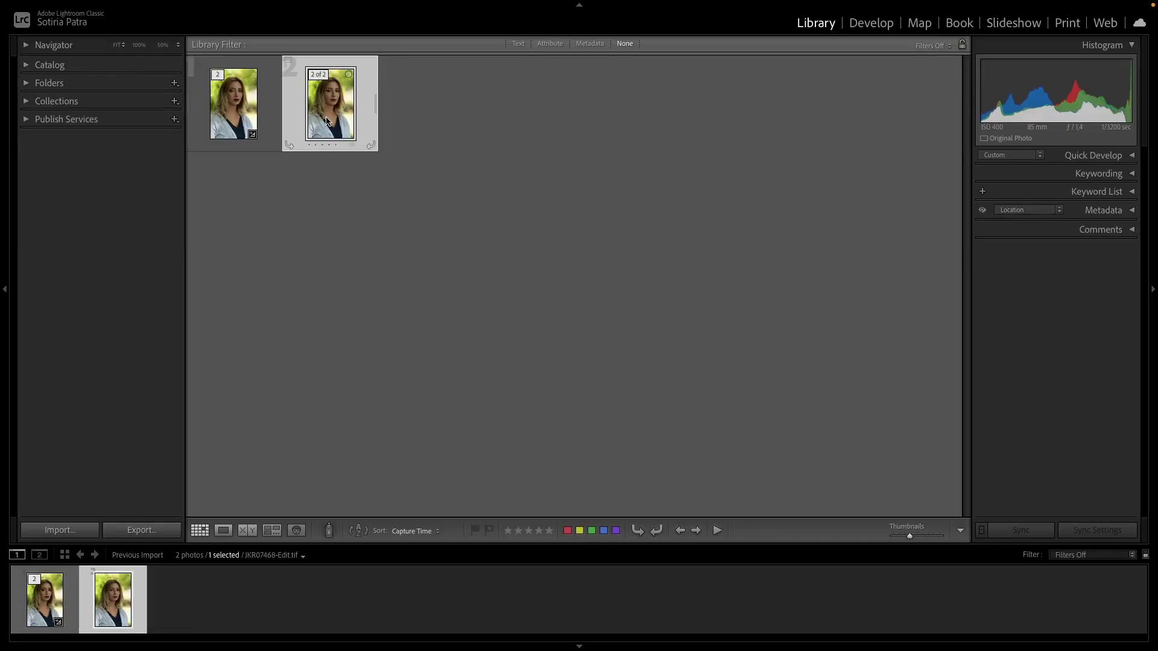
pyautogui.keyDown('ctrl'); pyautogui.click(248, 119); pyautogui.keyUp('ctrl')
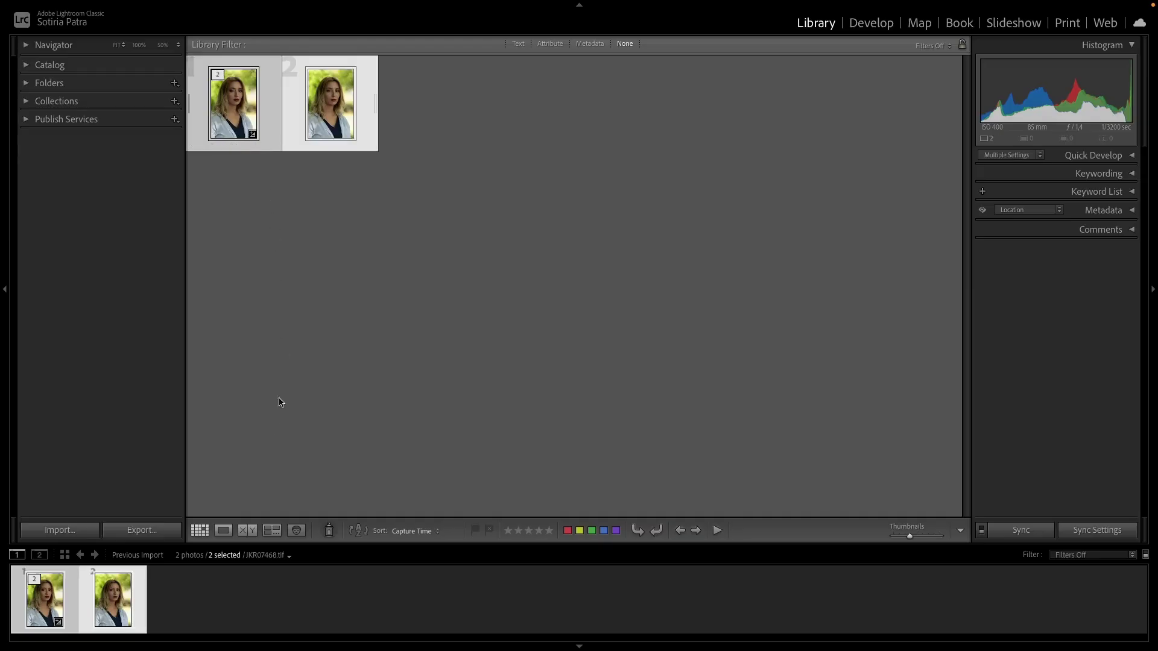
pyautogui.click(247, 530)
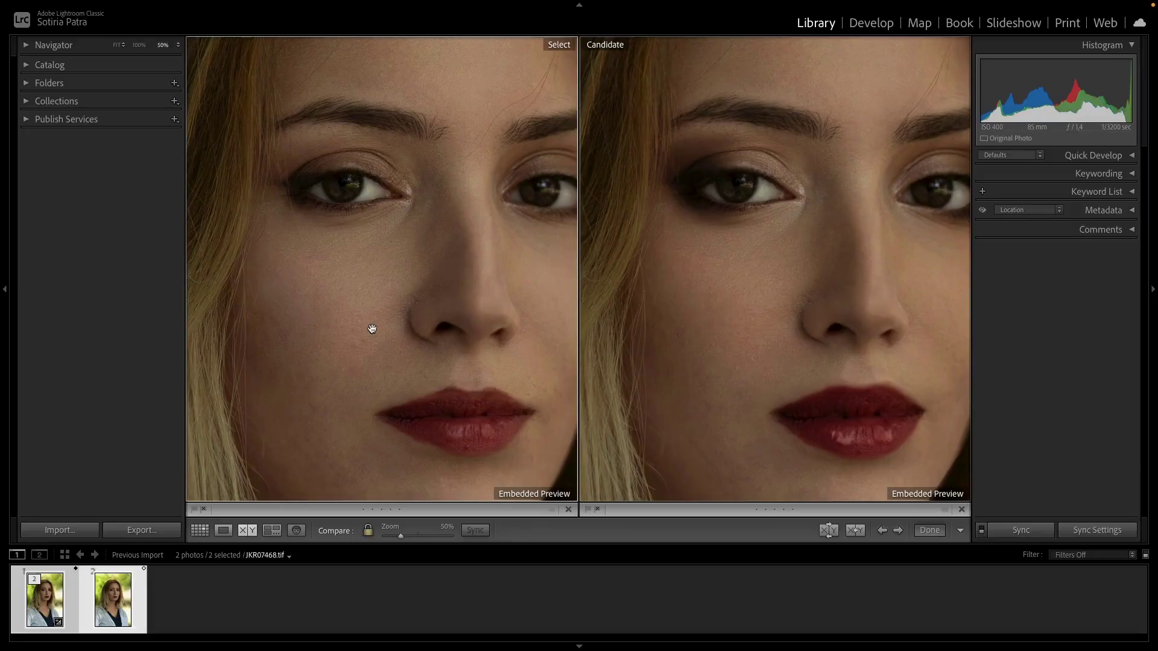
pyautogui.moveTo(373, 329); pyautogui.dragTo(337, 339)
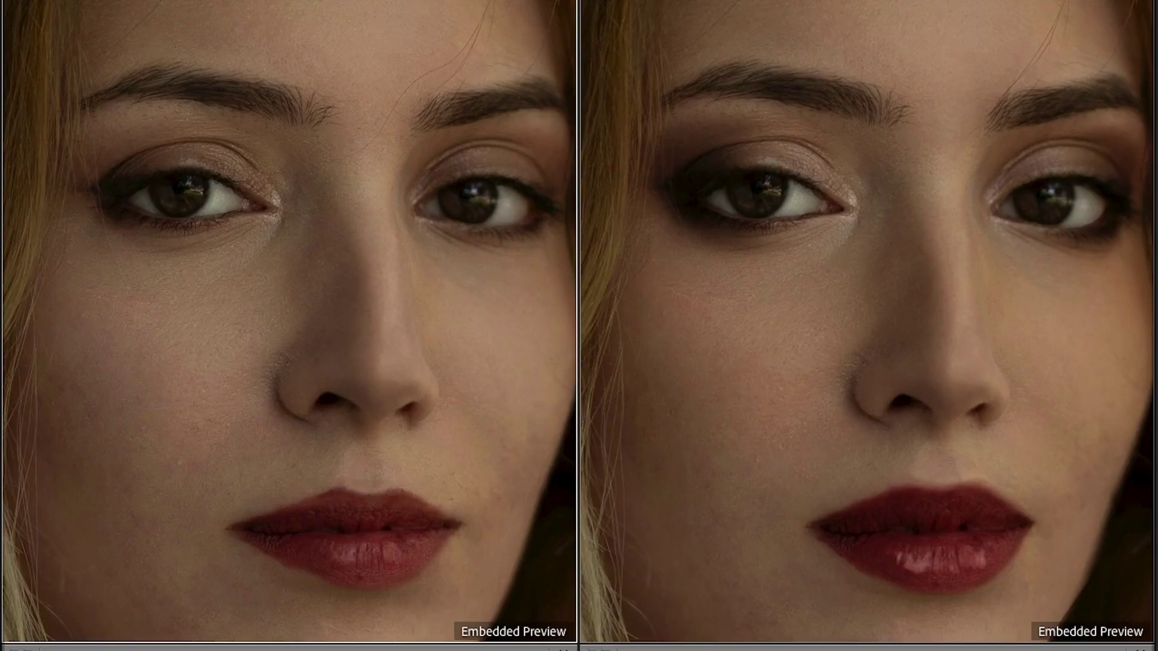
pyautogui.moveTo(423, 536)
pyautogui.mouseDown()
pyautogui.moveTo(389, 537)
pyautogui.moveTo(402, 540)
pyautogui.mouseUp()
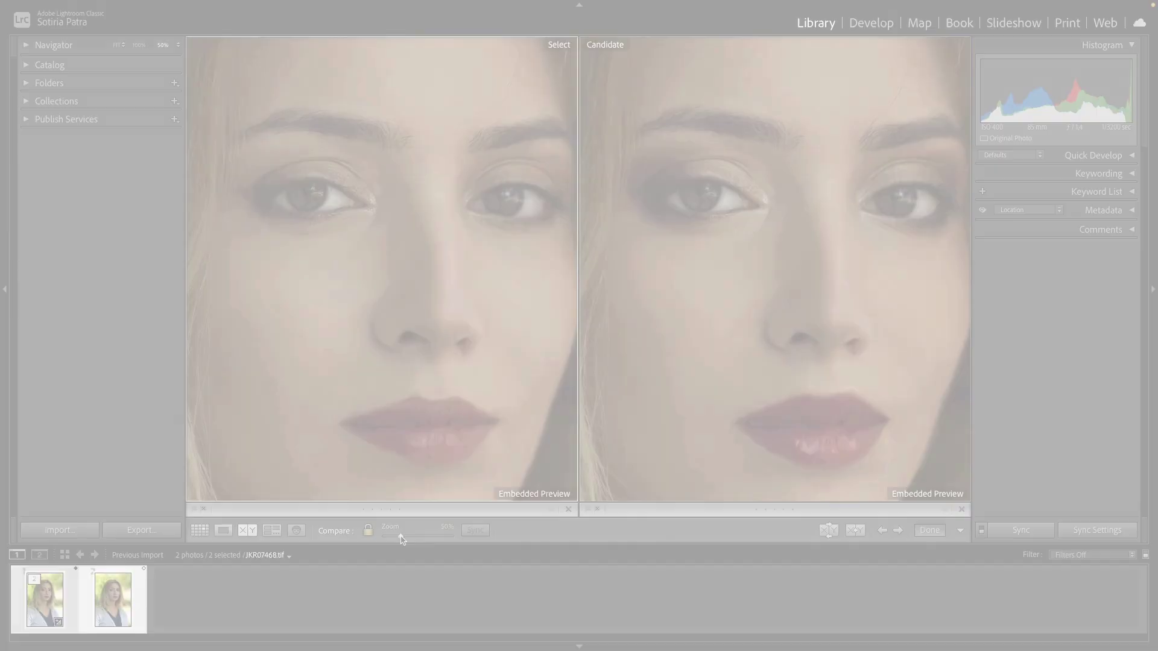